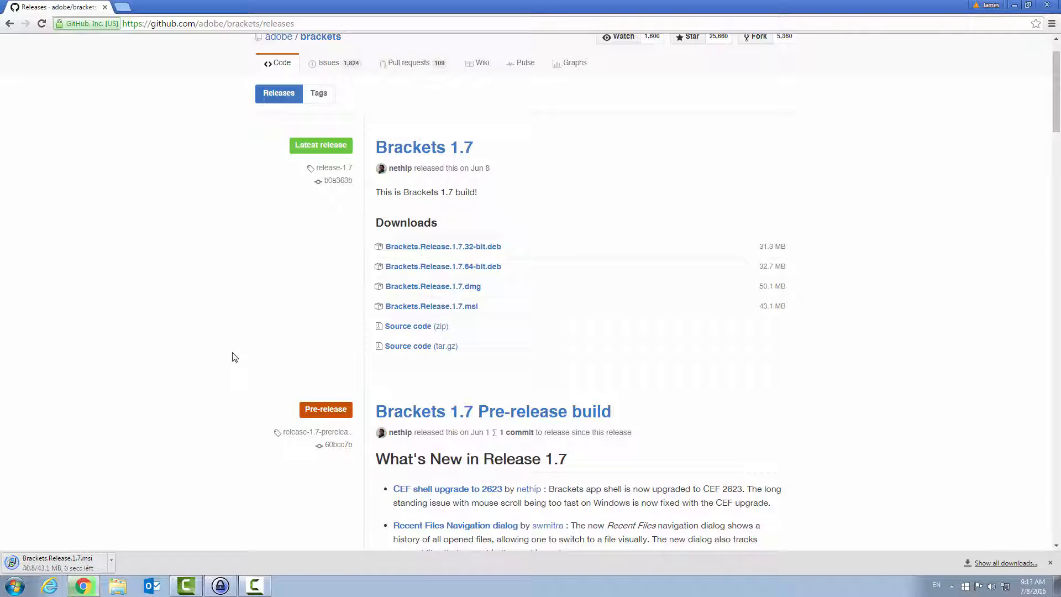
# Step: Show the downloaded Brackets.Release.1.7.msi in its folder and widen the file list
pyautogui.click(112, 560)
pyautogui.click(145, 525)
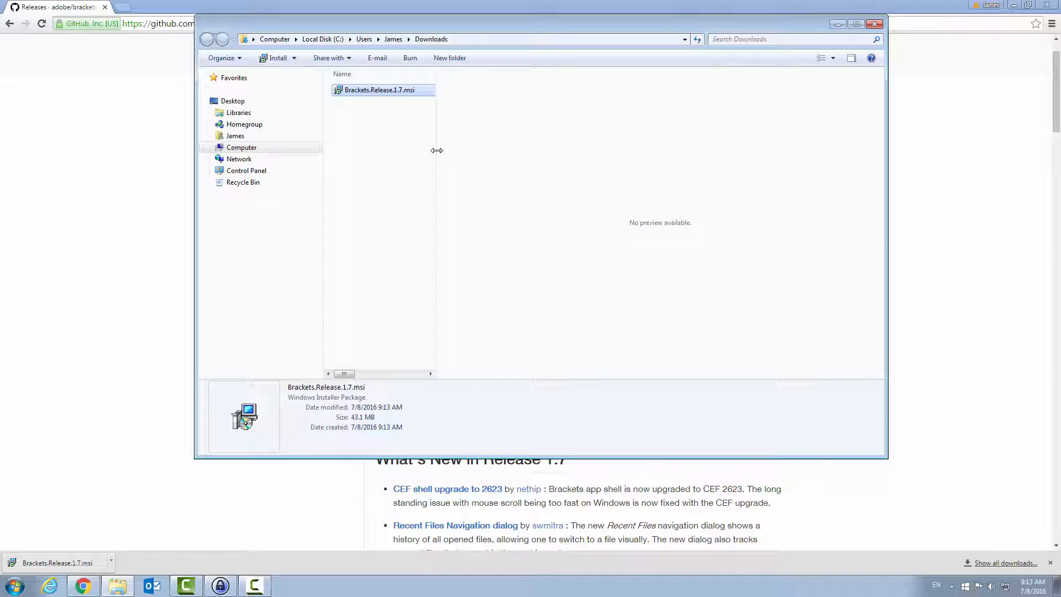
pyautogui.moveTo(440, 152); pyautogui.dragTo(485, 142)
pyautogui.click(407, 123)
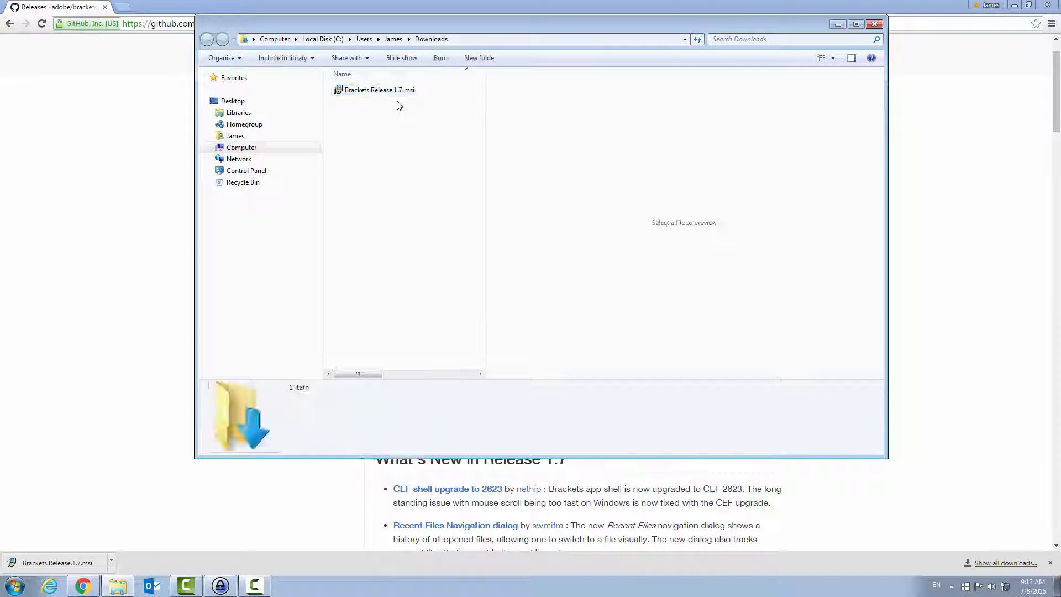
# Step: Run the Brackets.Release.1.7.msi installer and install Brackets to the default folder, keeping the PATH launcher and "Open with Brackets" options
pyautogui.rightClick(392, 92)
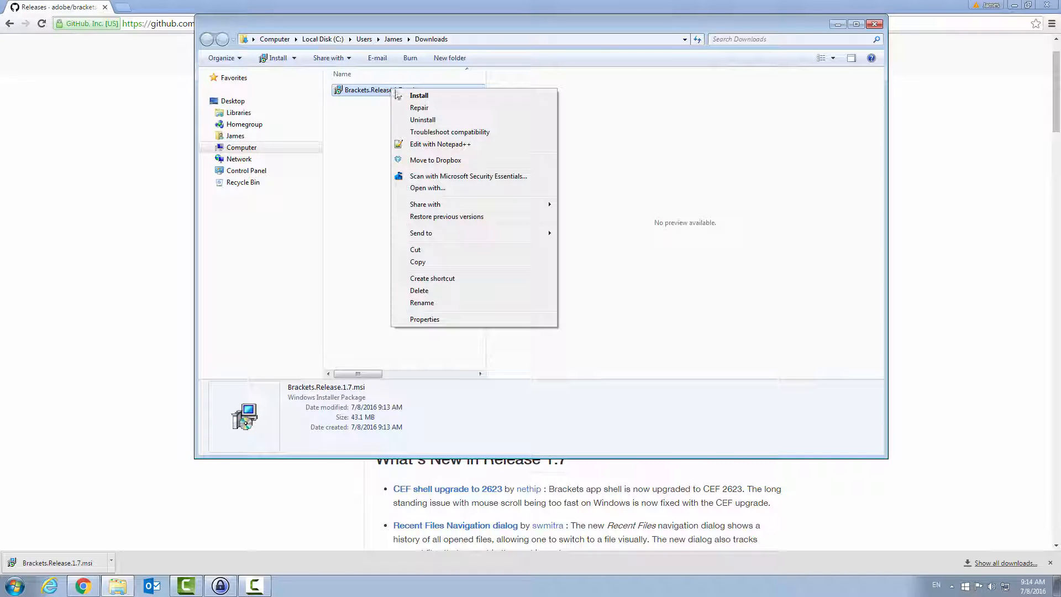
pyautogui.click(418, 97)
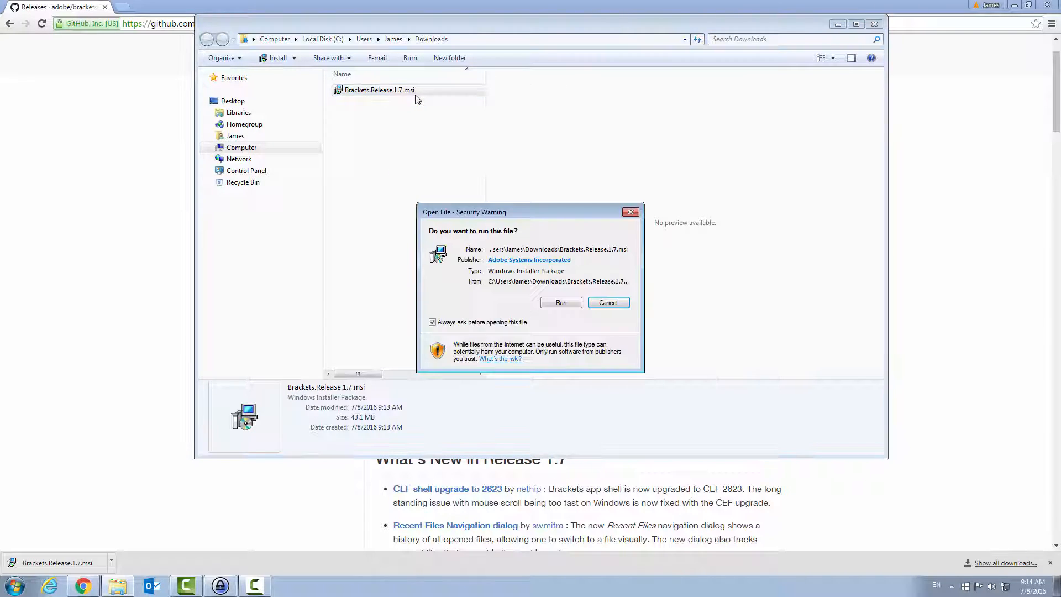
pyautogui.click(556, 304)
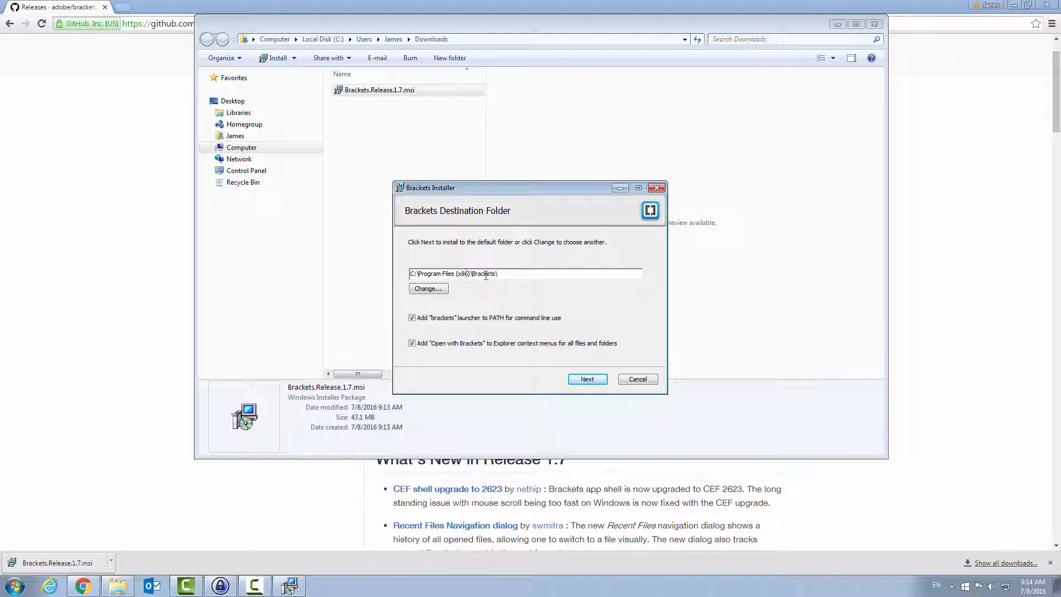
pyautogui.click(581, 381)
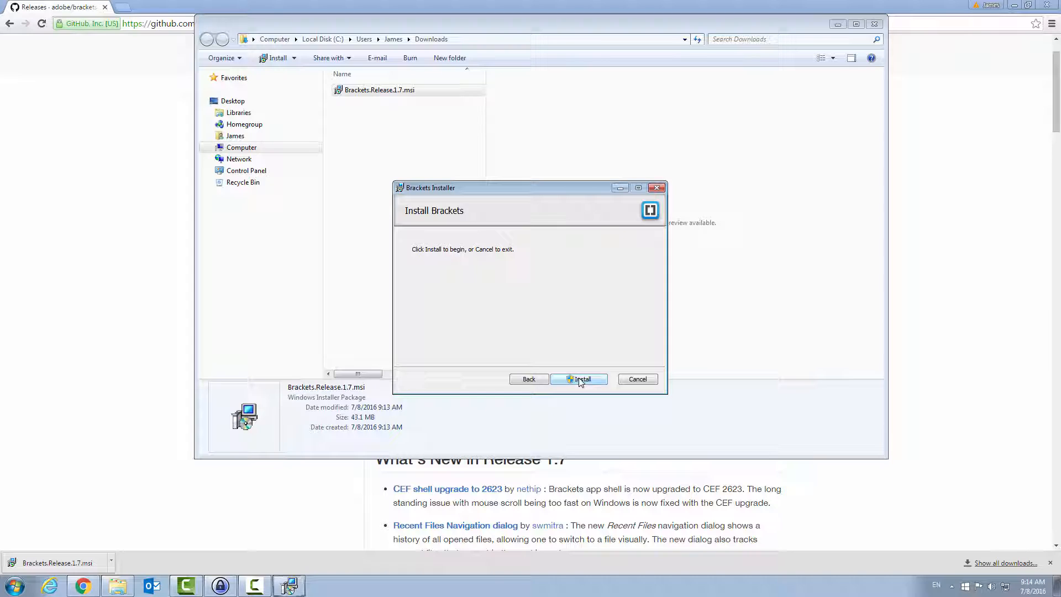
pyautogui.click(581, 380)
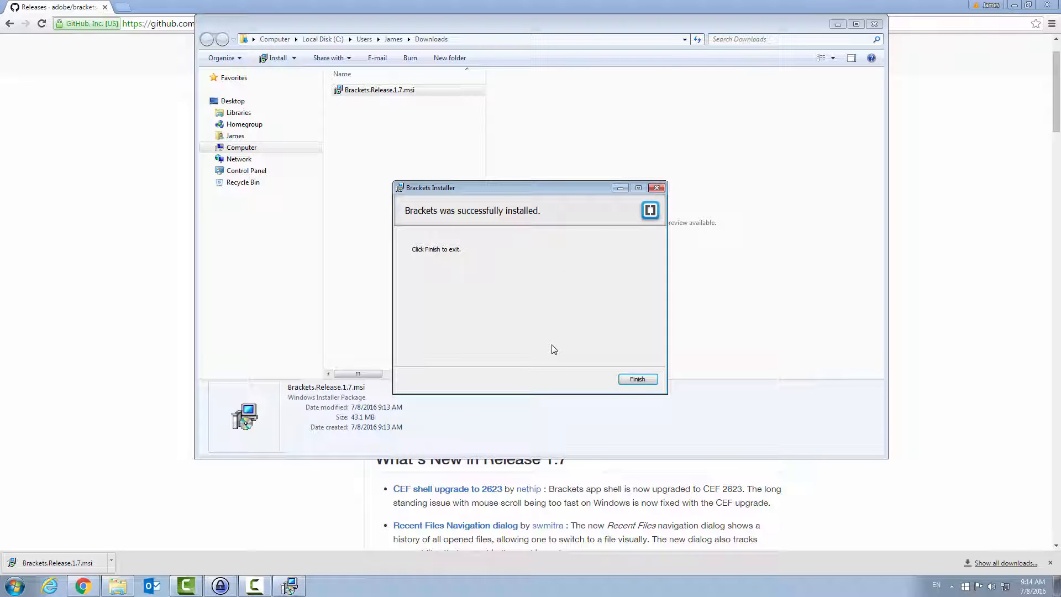
pyautogui.click(644, 380)
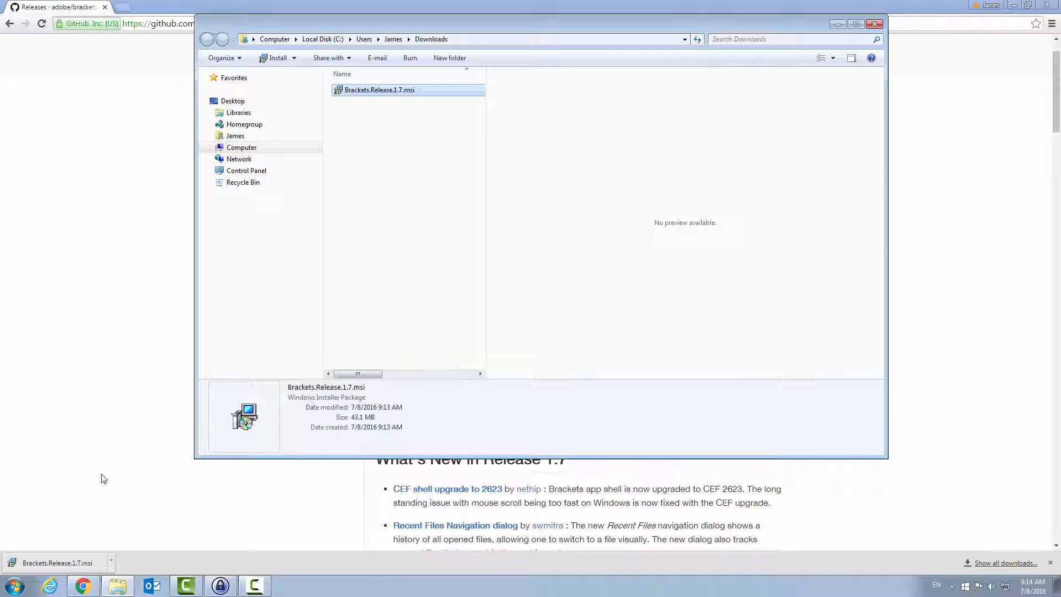
# Step: Launch the newly installed Brackets editor and place the cursor in the Getting Started index.html
pyautogui.click(15, 585)
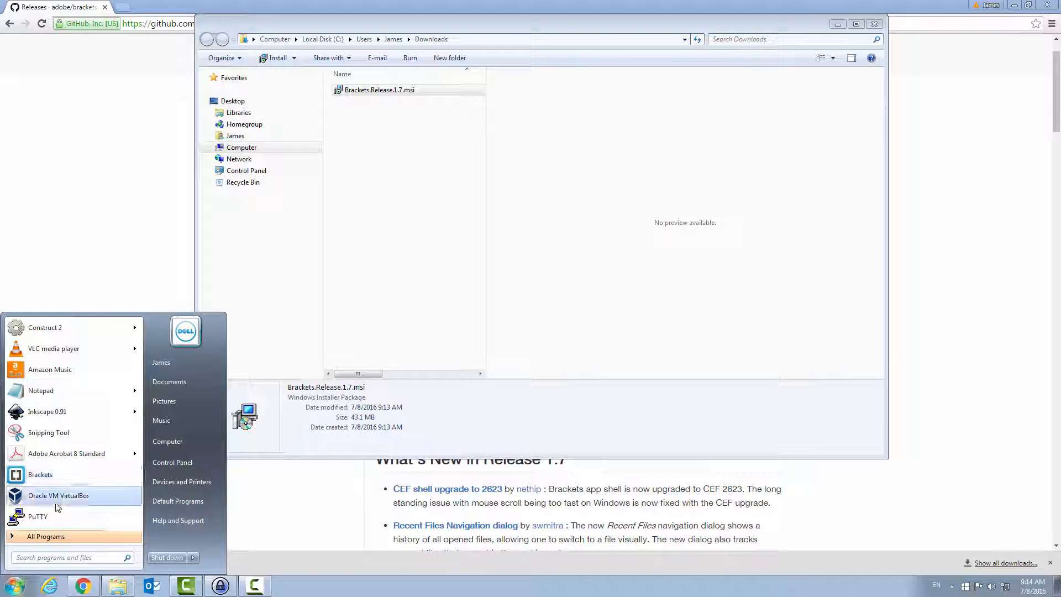
pyautogui.click(59, 474)
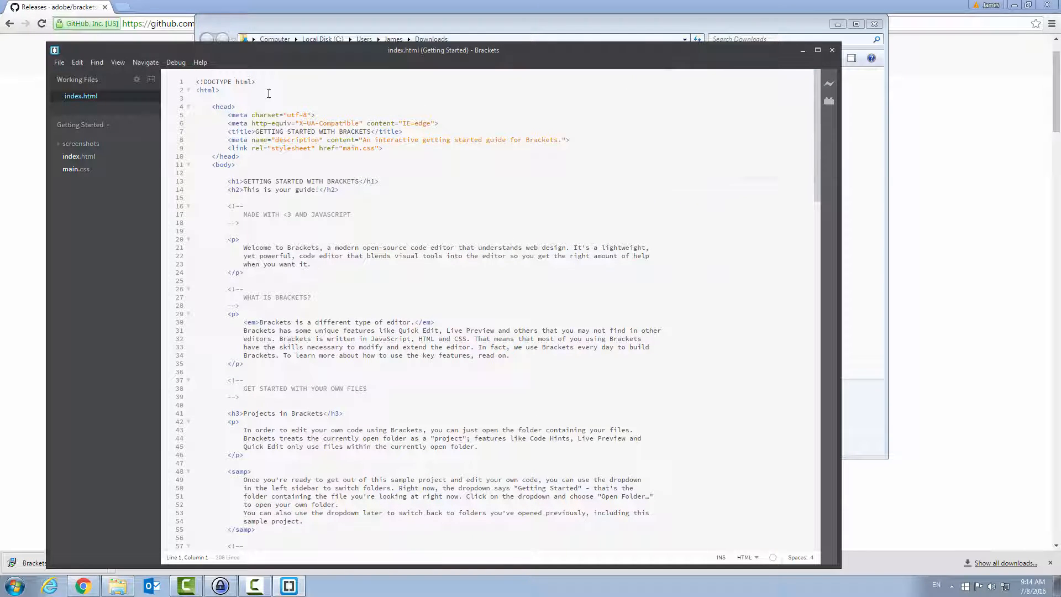
pyautogui.moveTo(269, 94); pyautogui.dragTo(450, 521)
pyautogui.click(418, 322)
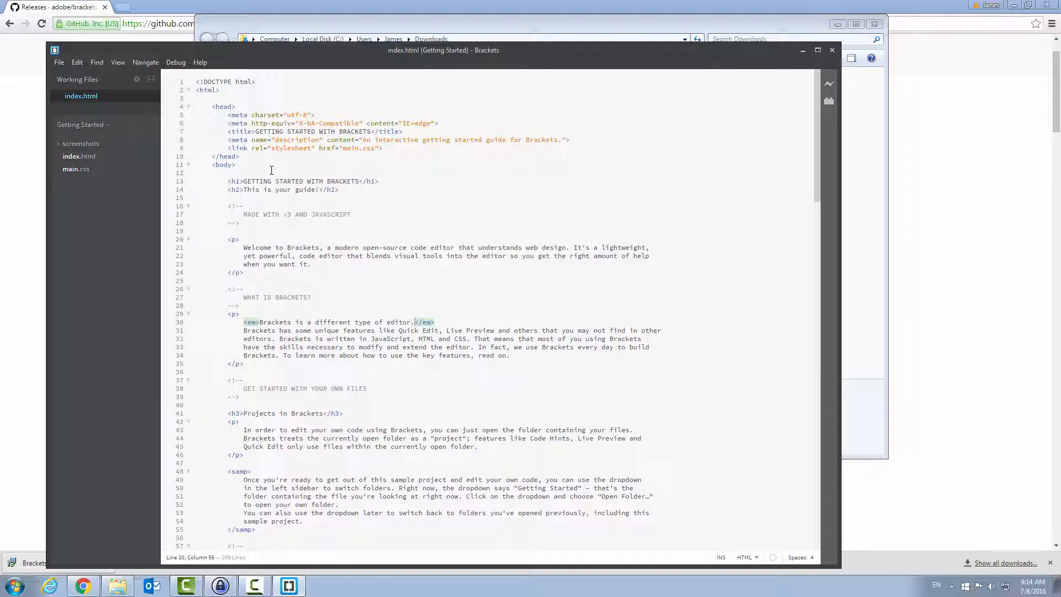
# Step: Find the Brackets Beautify extension by searching the Extension Manager for "Brackets Beautify" and install it
pyautogui.click(828, 102)
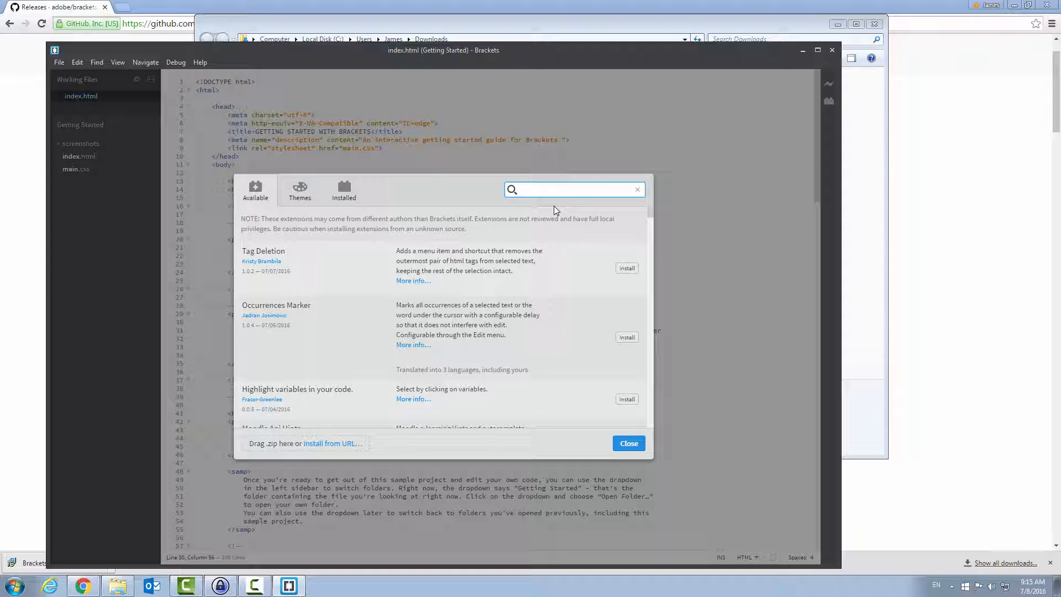
pyautogui.write('Bra')
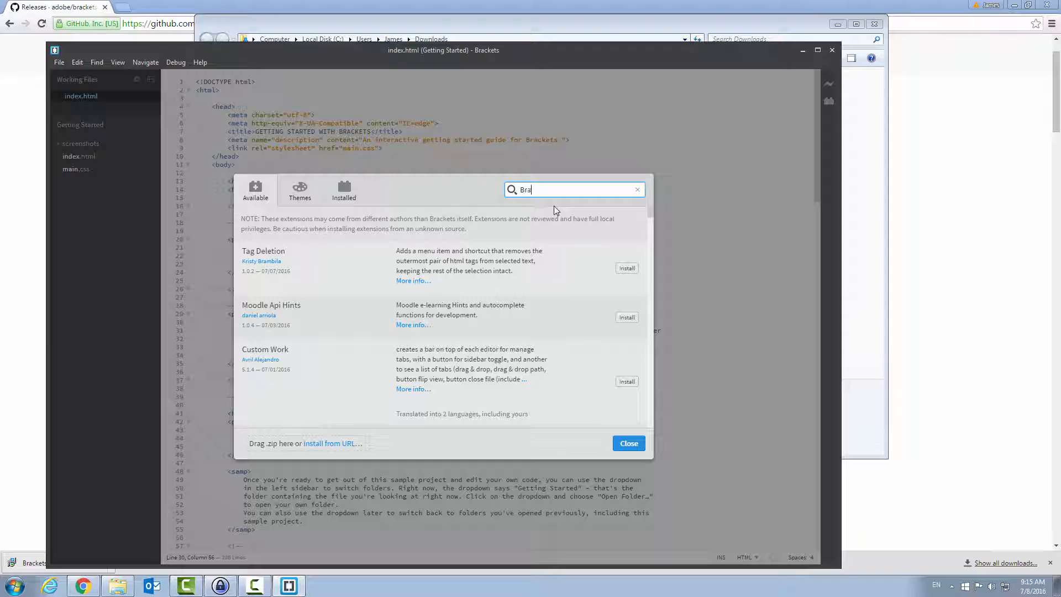
pyautogui.write('ckets')
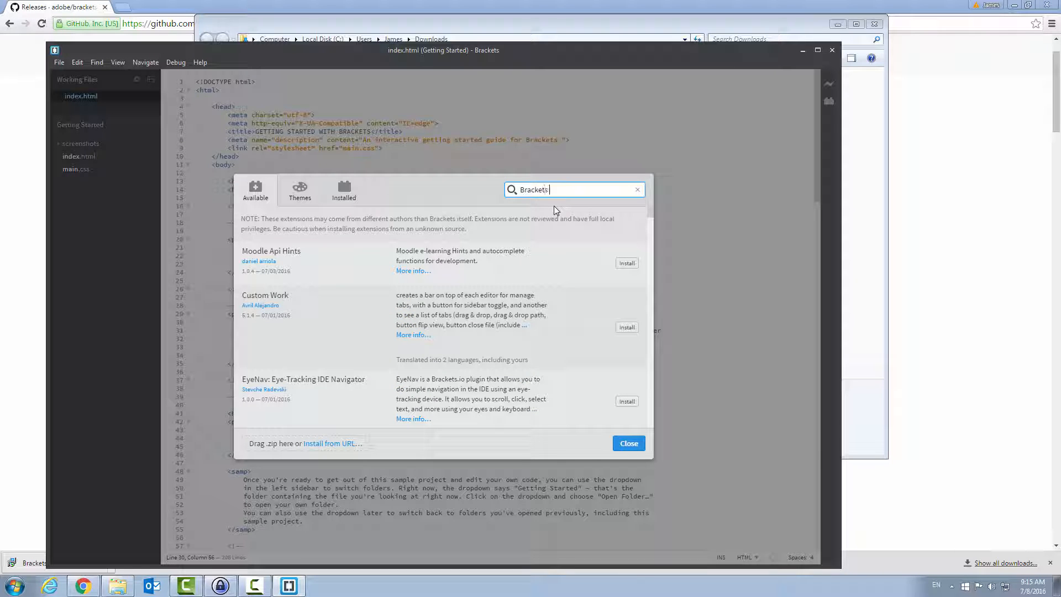
pyautogui.write(' Be')
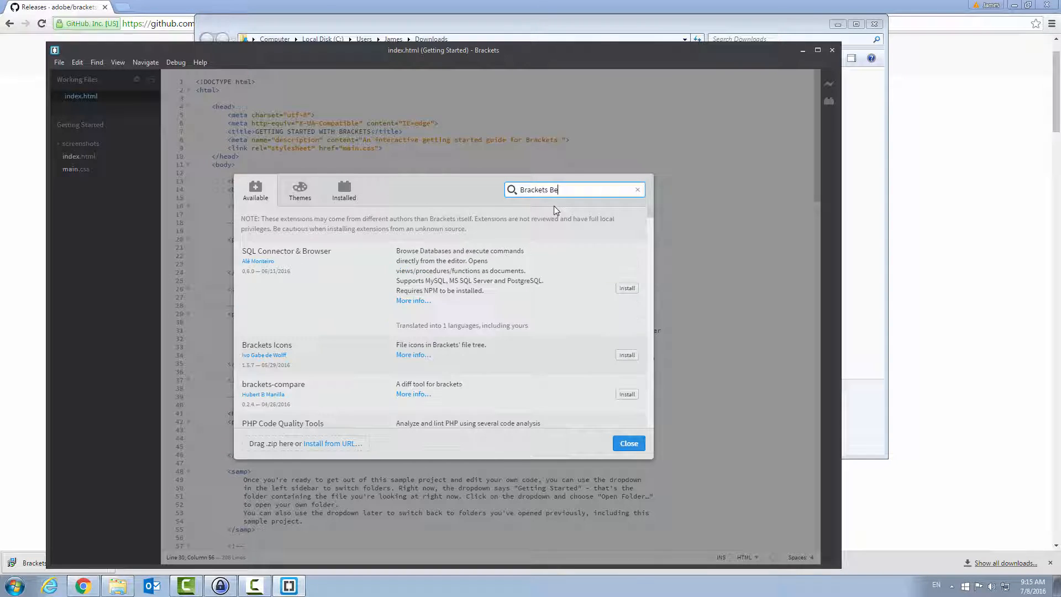
pyautogui.write('auti')
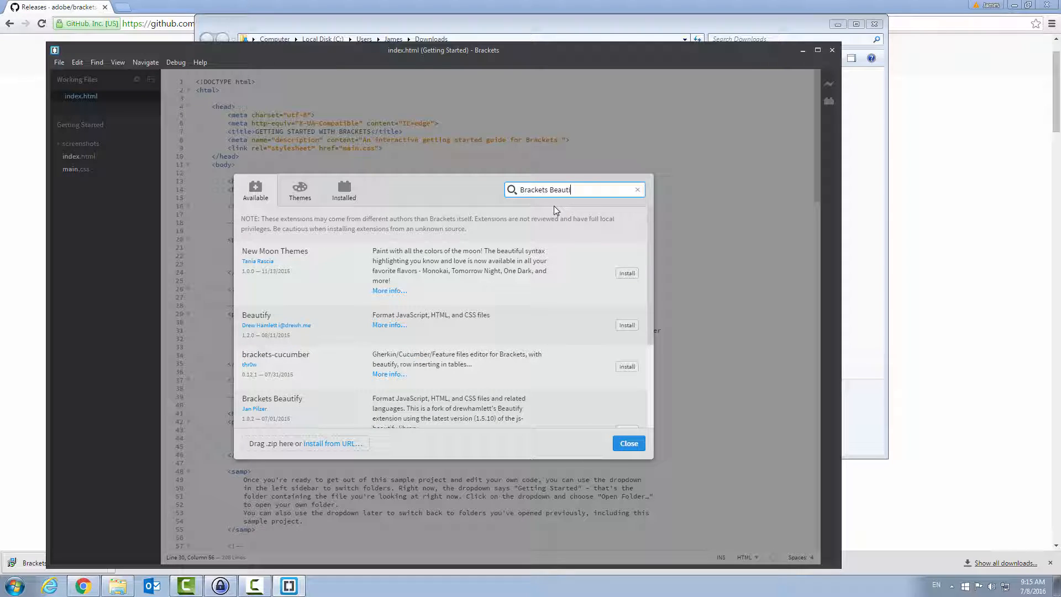
pyautogui.write('fy')
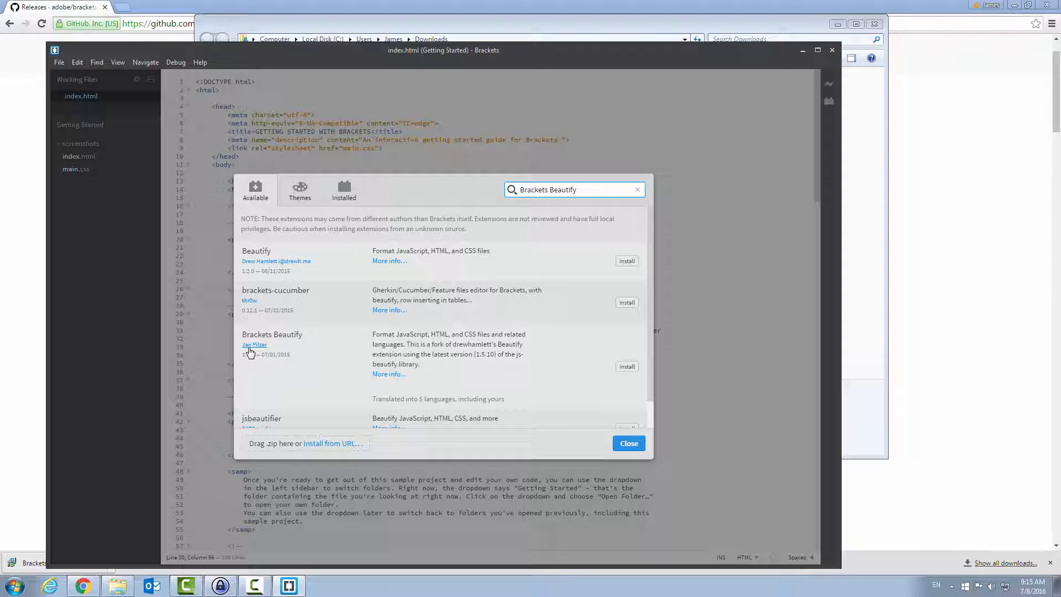
pyautogui.click(632, 368)
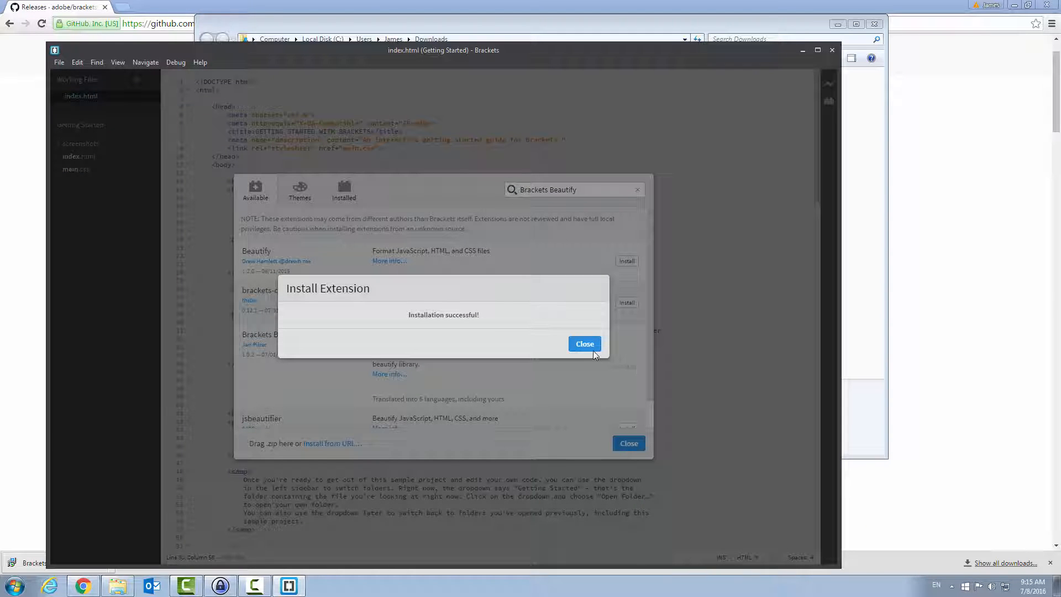
pyautogui.click(586, 345)
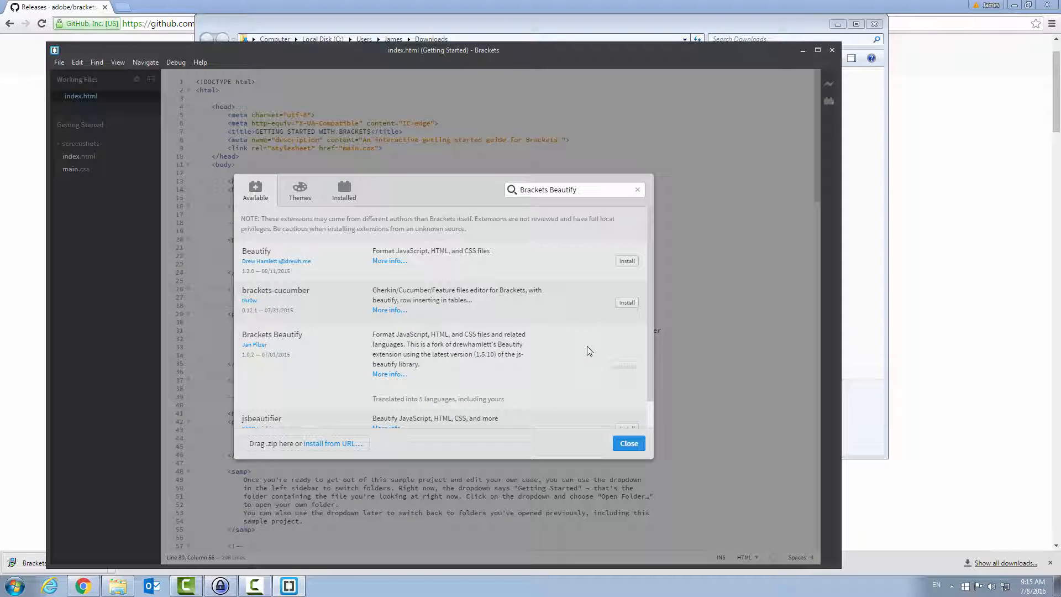
pyautogui.click(628, 444)
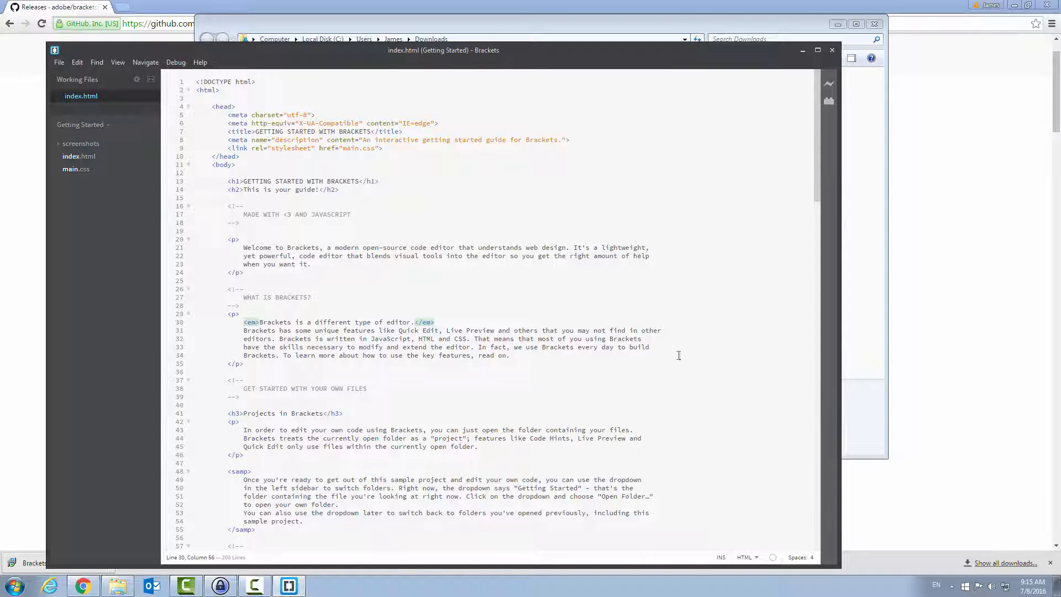
# Step: Restart Brackets by closing the editor and launching it again
pyautogui.click(834, 54)
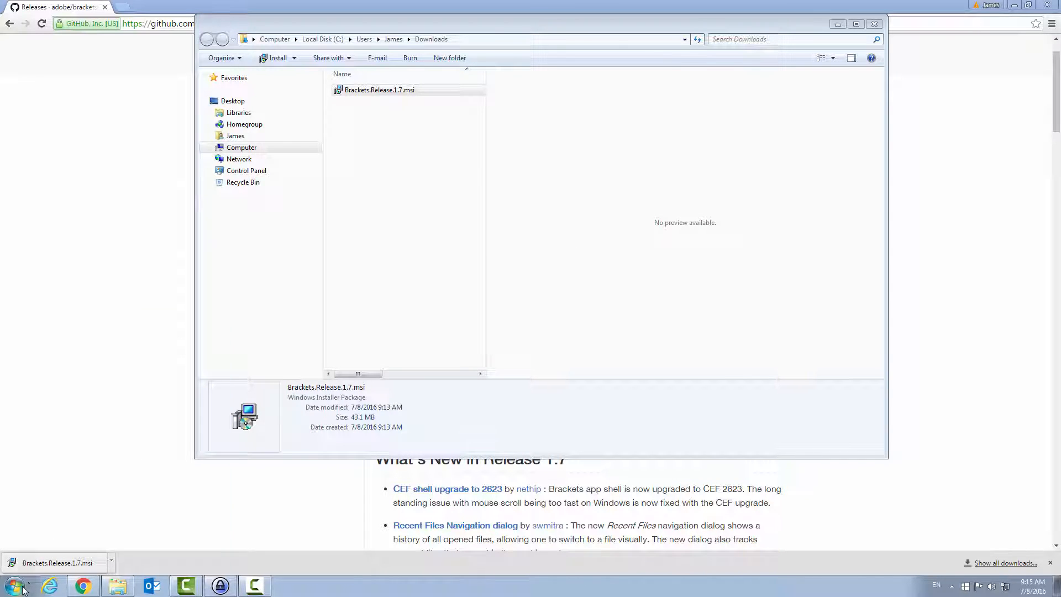
pyautogui.click(15, 586)
pyautogui.click(49, 481)
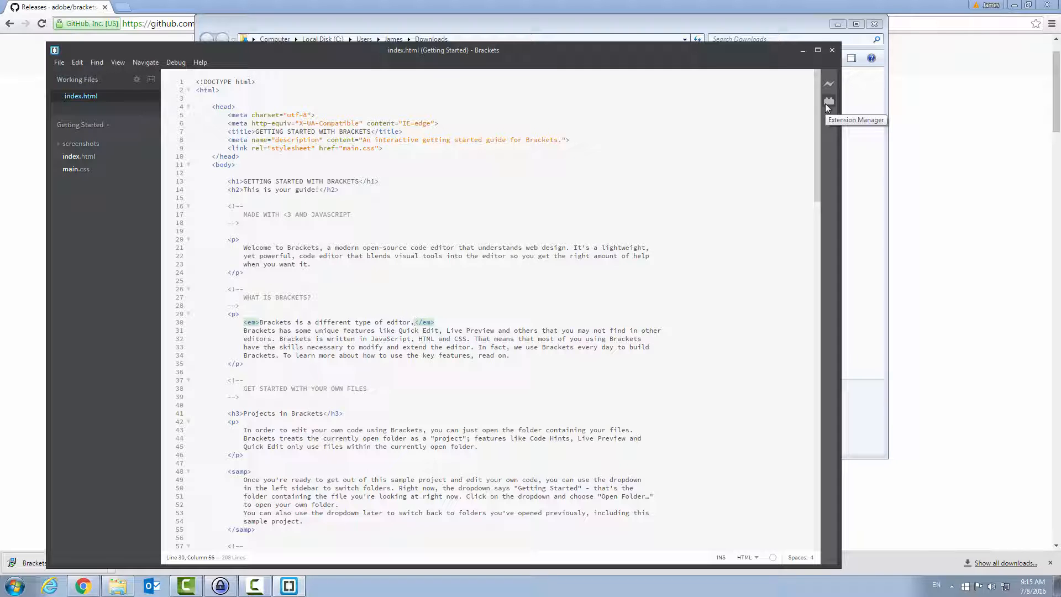
# Step: Check the installed extensions in the Extension Manager for Brackets Beautify
pyautogui.click(828, 103)
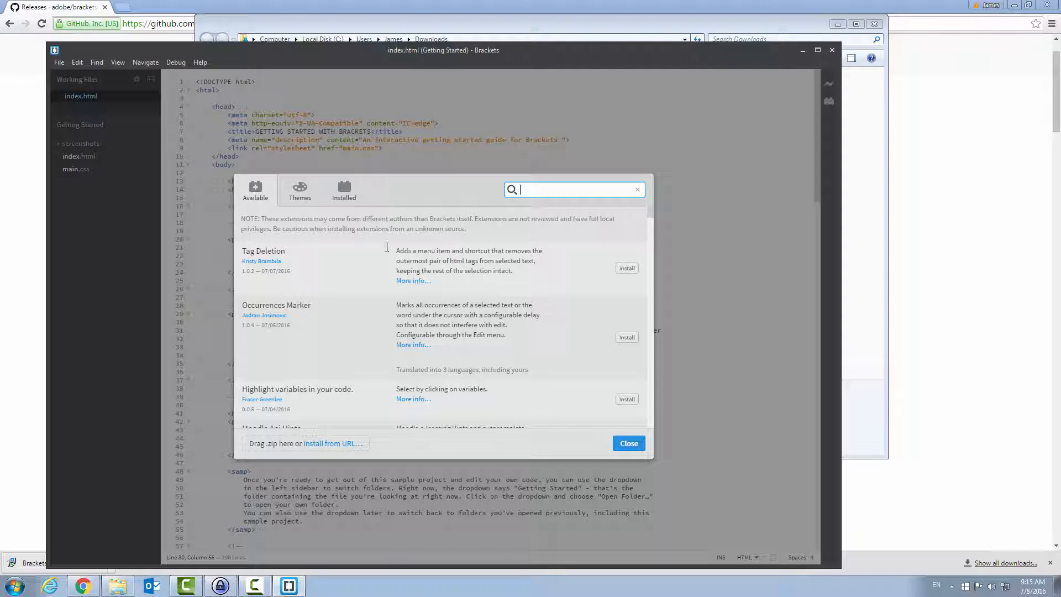
pyautogui.click(345, 195)
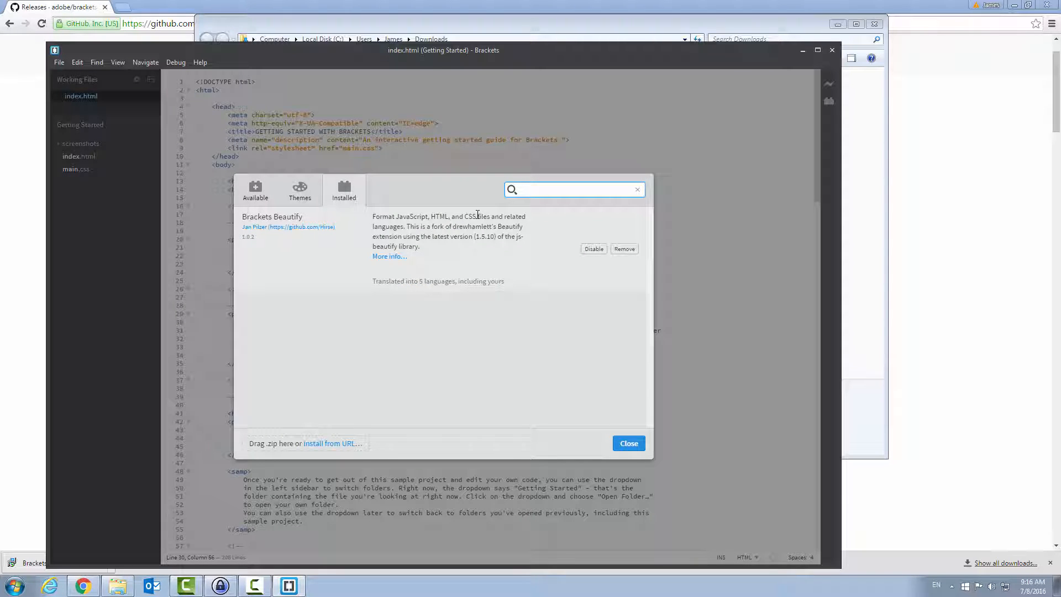
pyautogui.click(629, 445)
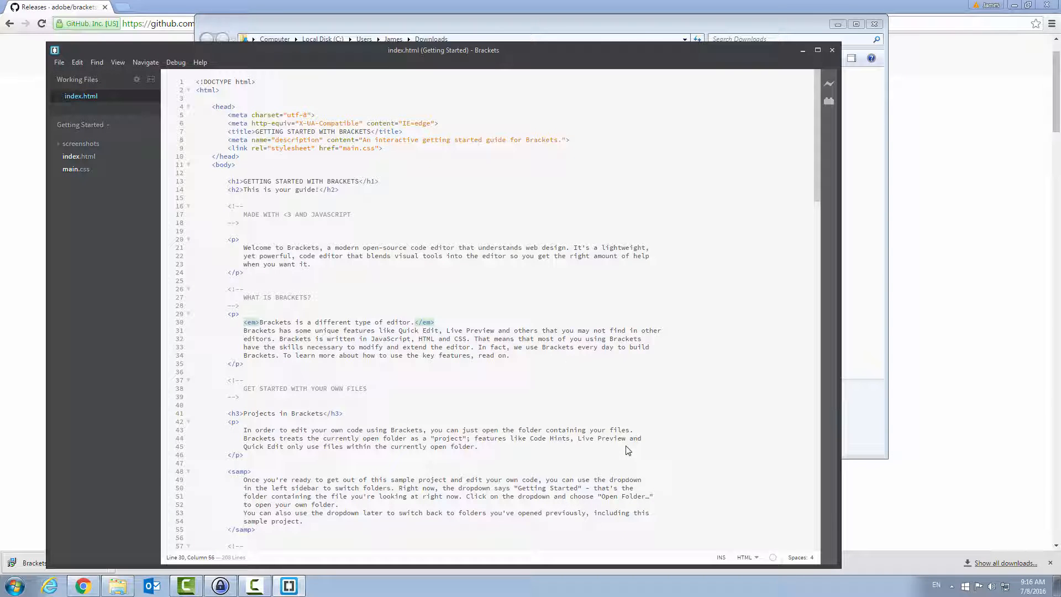
# Step: Enable the Beautify on save option and check that it is switched on
pyautogui.click(118, 62)
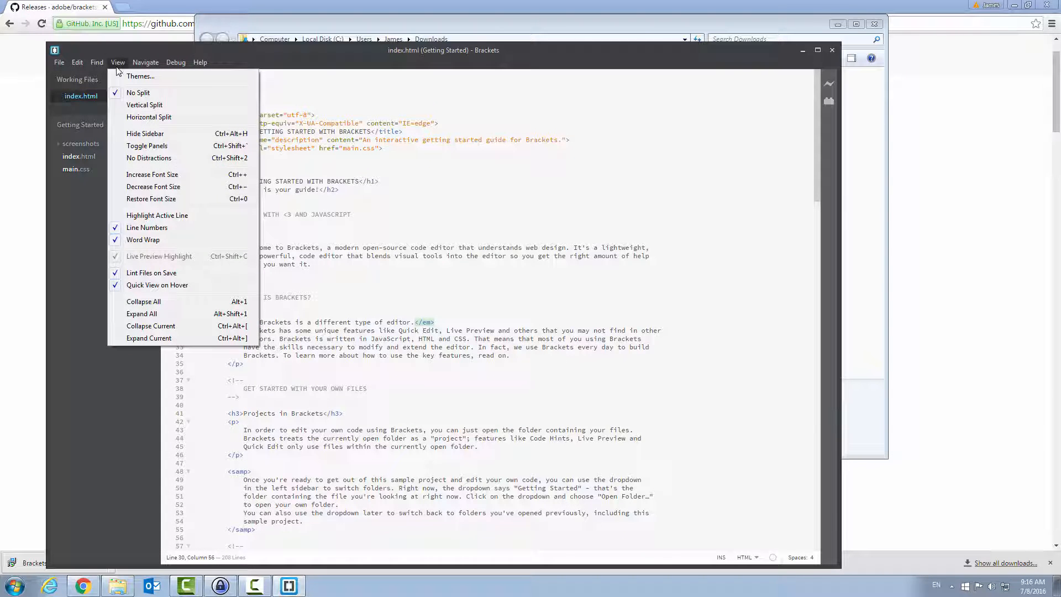
pyautogui.moveTo(78, 64)
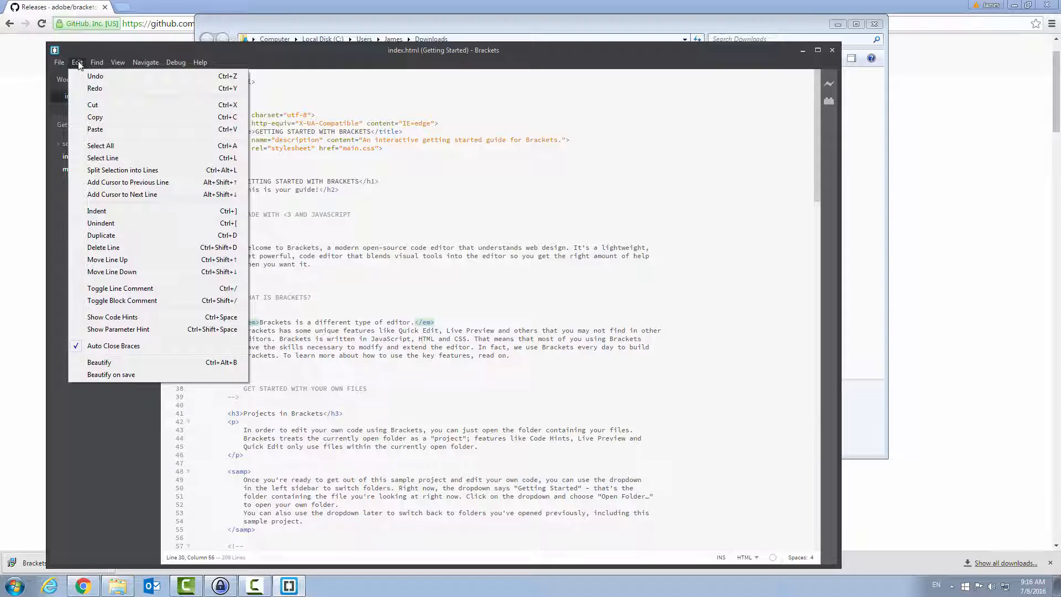
pyautogui.click(114, 376)
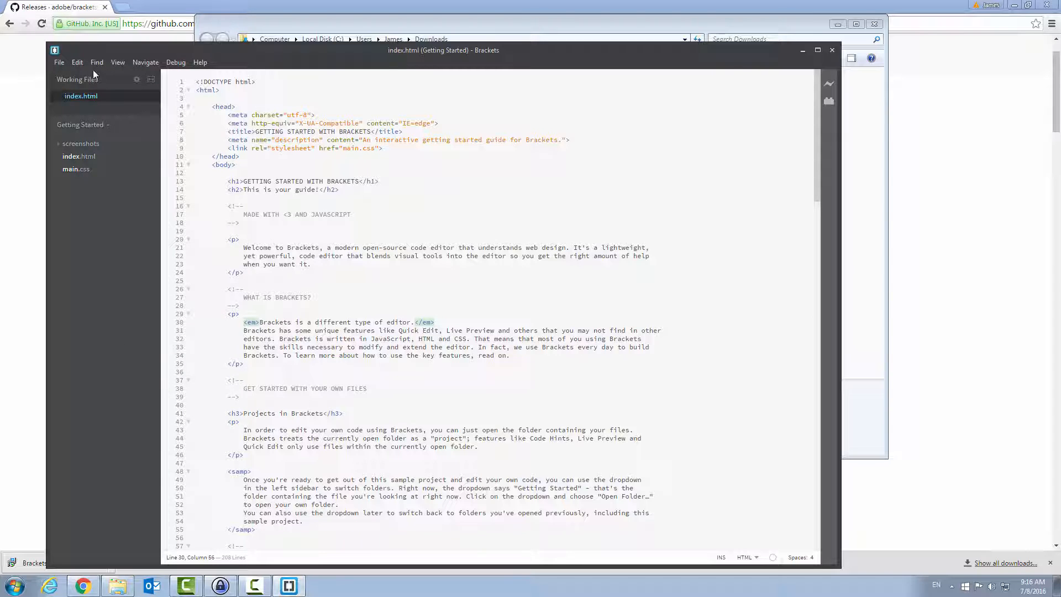
pyautogui.click(78, 62)
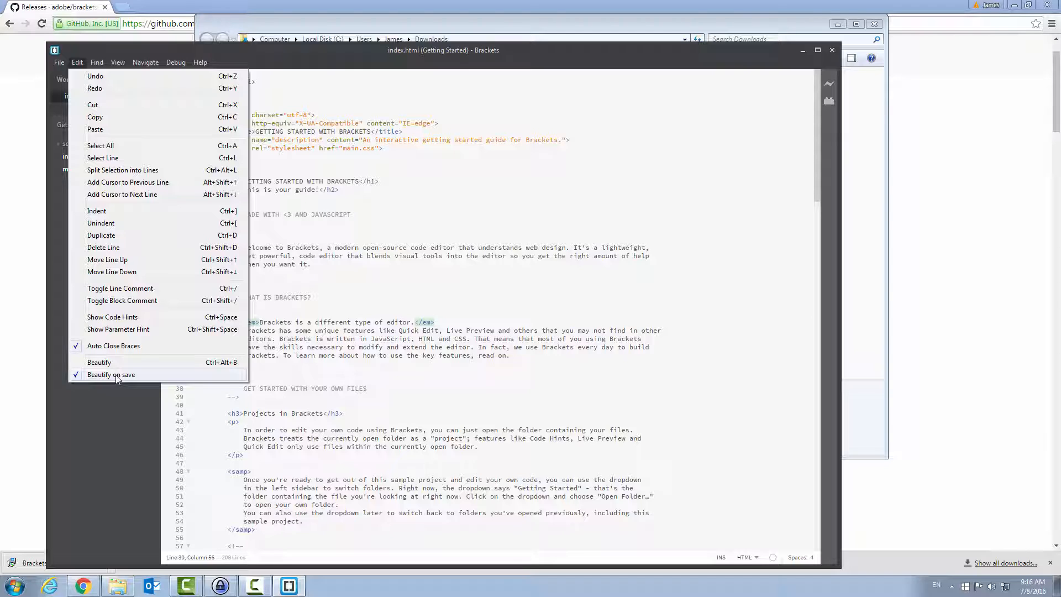
pyautogui.click(301, 381)
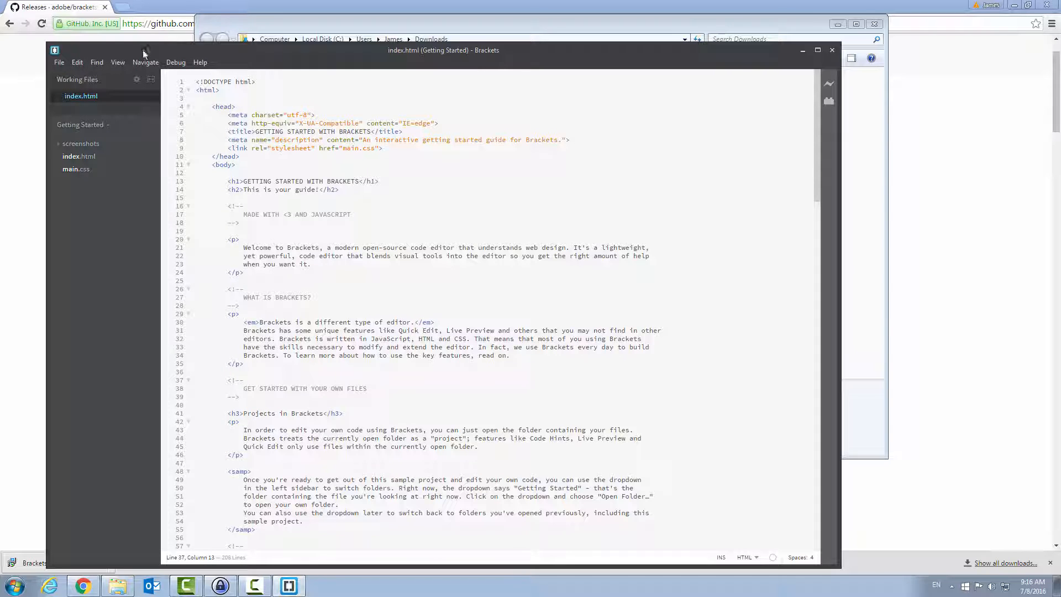
# Step: Set the current theme to Brackets Dark in the Themes Settings
pyautogui.click(119, 64)
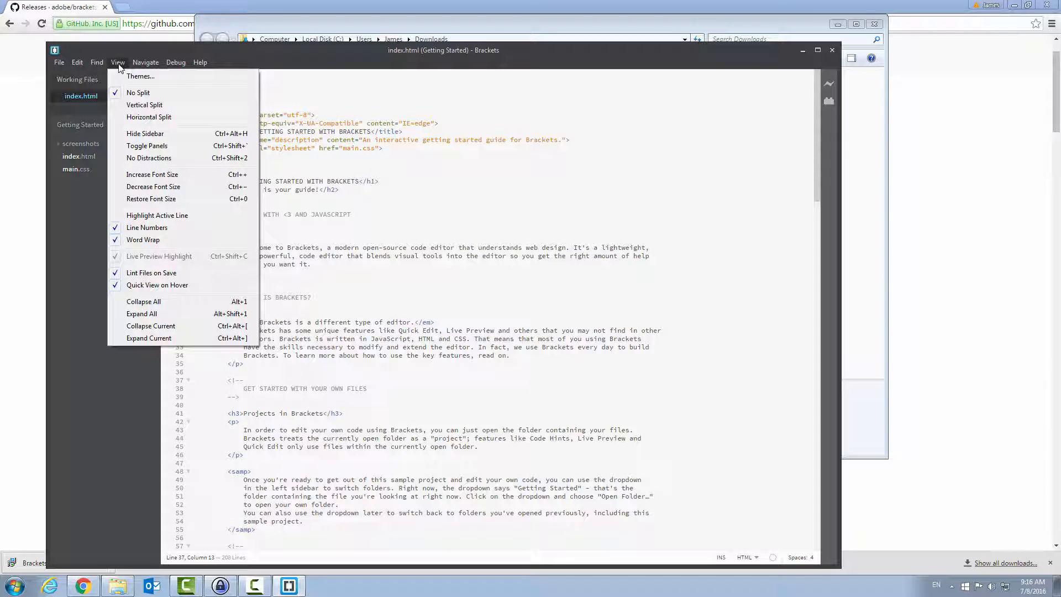
pyautogui.click(124, 77)
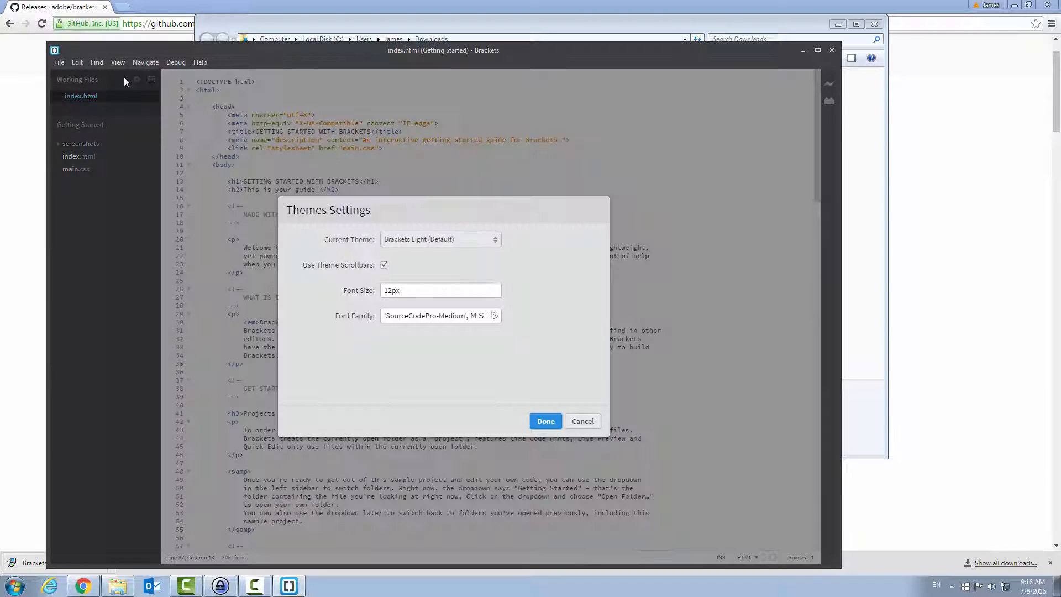
pyautogui.click(497, 246)
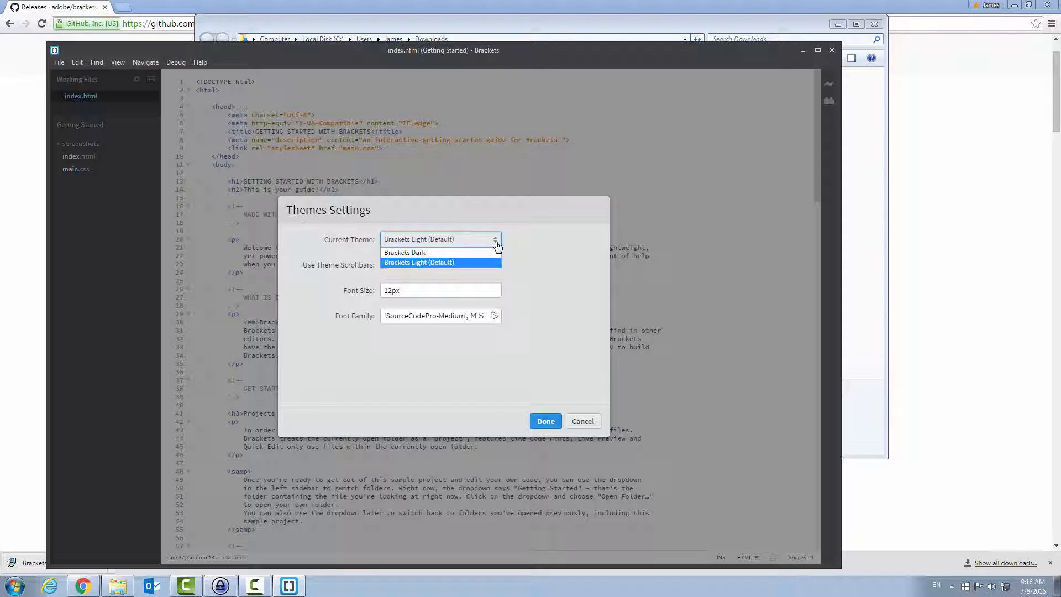
pyautogui.click(476, 251)
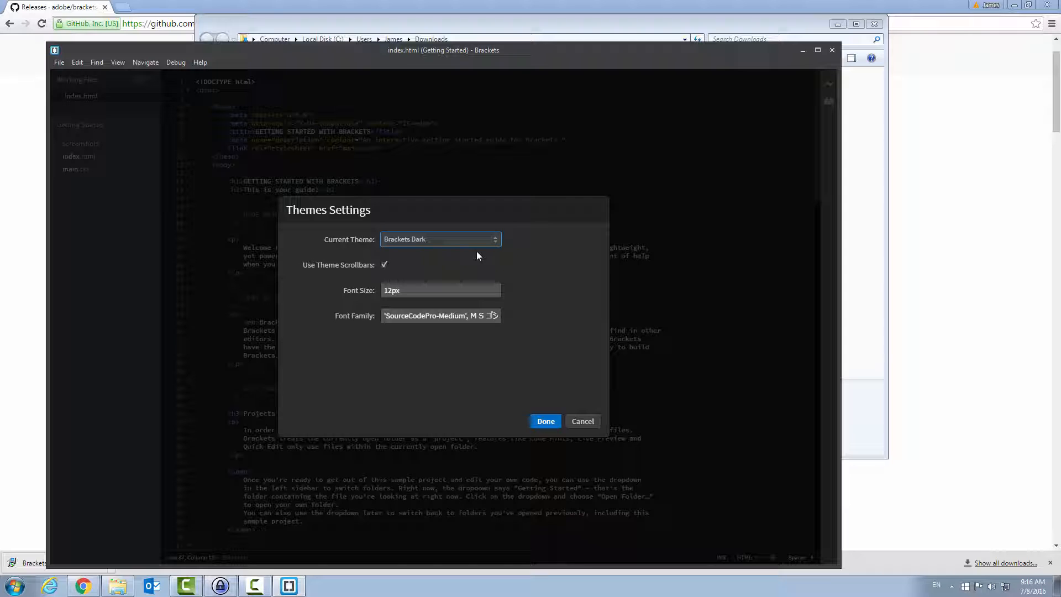
# Step: Set the editor's font size to 14px in the Themes Settings and apply the settings
pyautogui.click(392, 289)
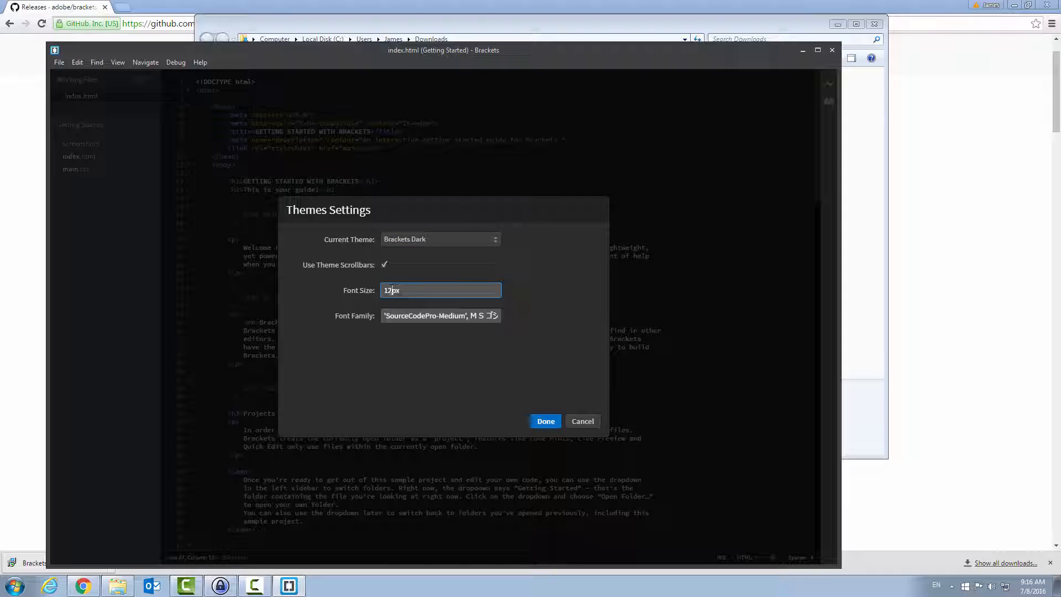
pyautogui.press('BackSpace')
pyautogui.write('4')
pyautogui.click(556, 423)
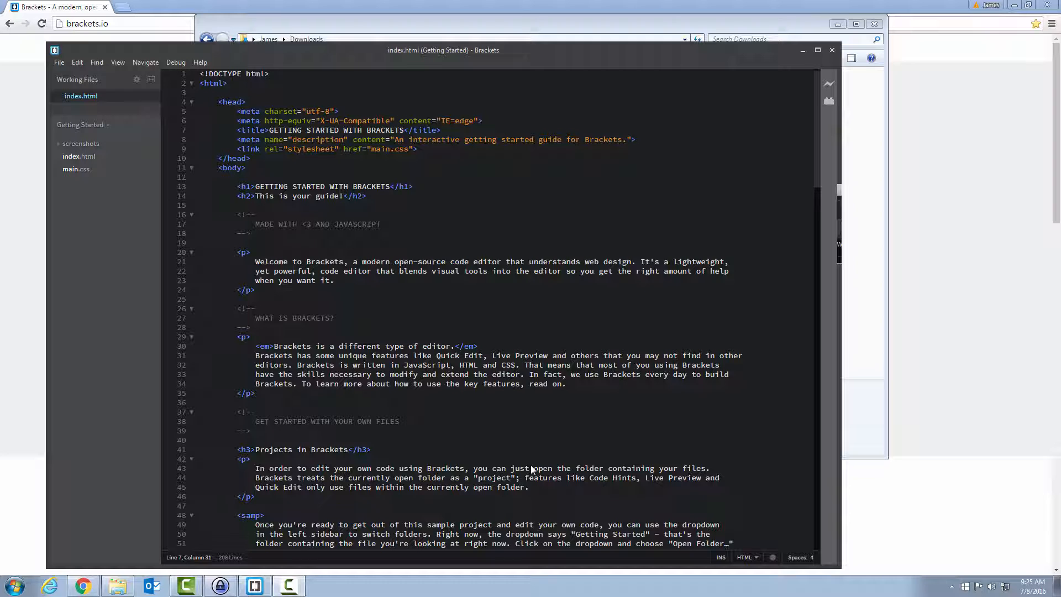
# Step: Close the Brackets editor, the Downloads folder window and the web browser to clear the desktop
pyautogui.click(832, 51)
pyautogui.click(875, 24)
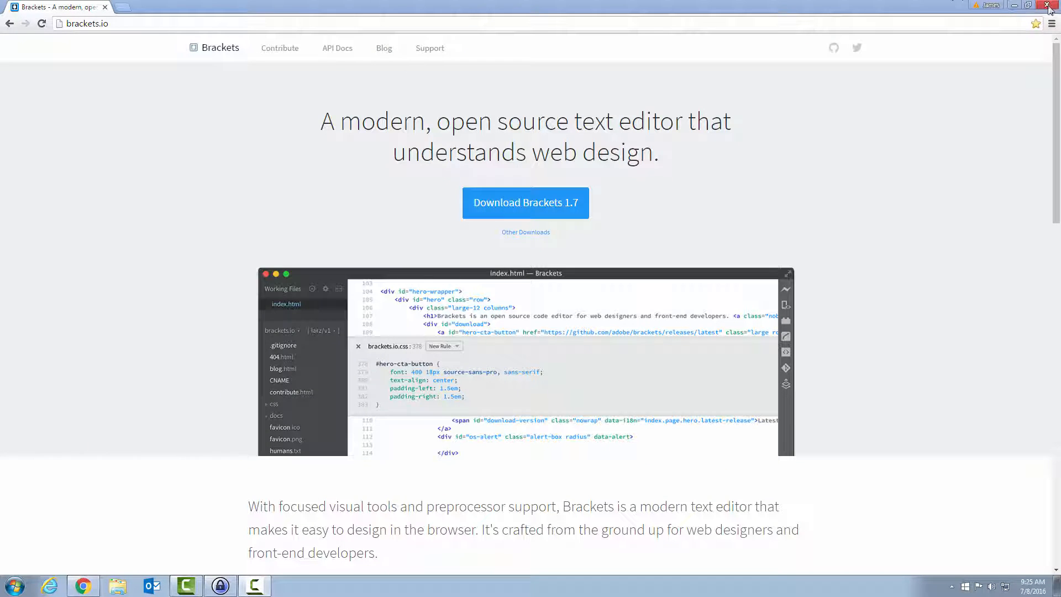
pyautogui.click(1047, 6)
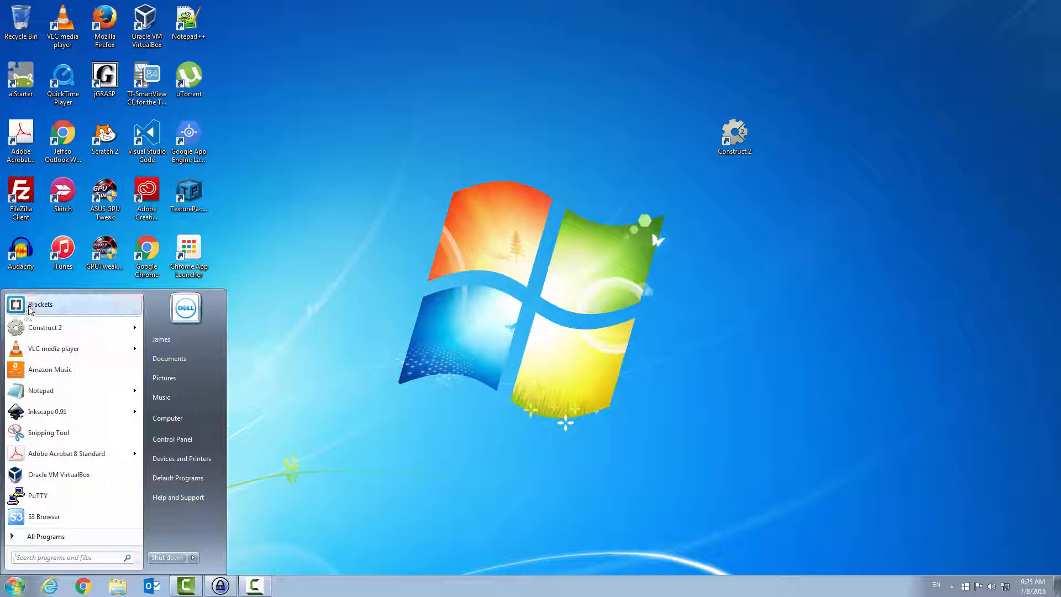
# Step: Place a Brackets shortcut on the desktop and test it by launching and closing the editor
pyautogui.moveTo(31, 310); pyautogui.dragTo(487, 148)
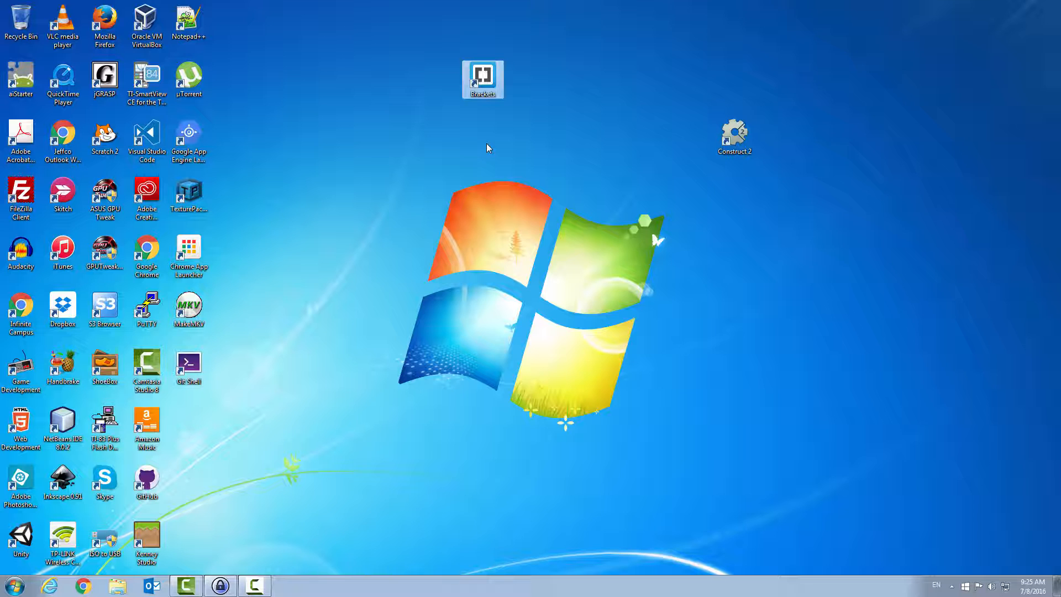
pyautogui.doubleClick(482, 80)
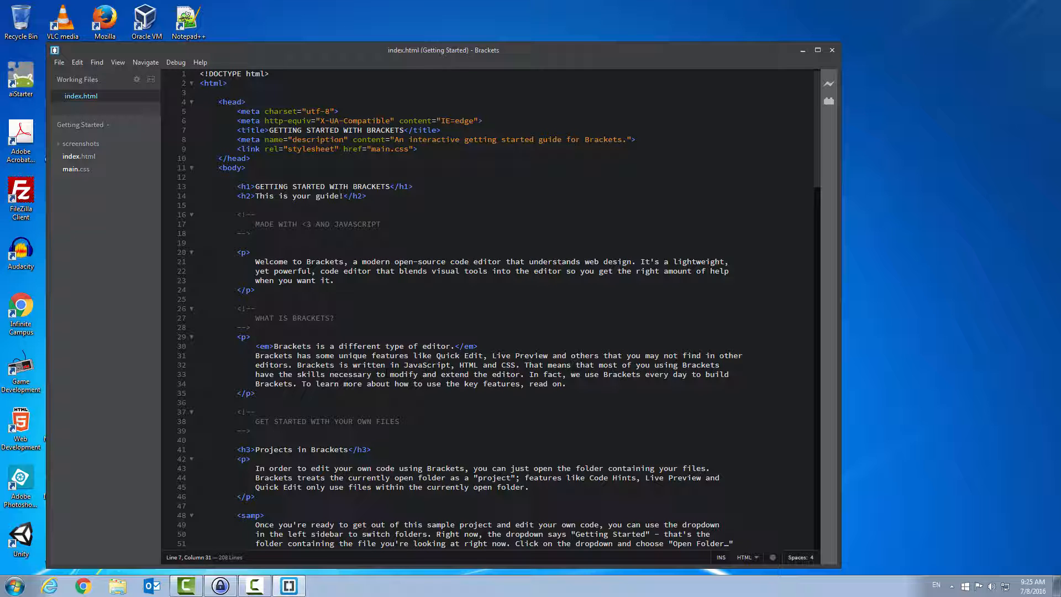
pyautogui.click(833, 53)
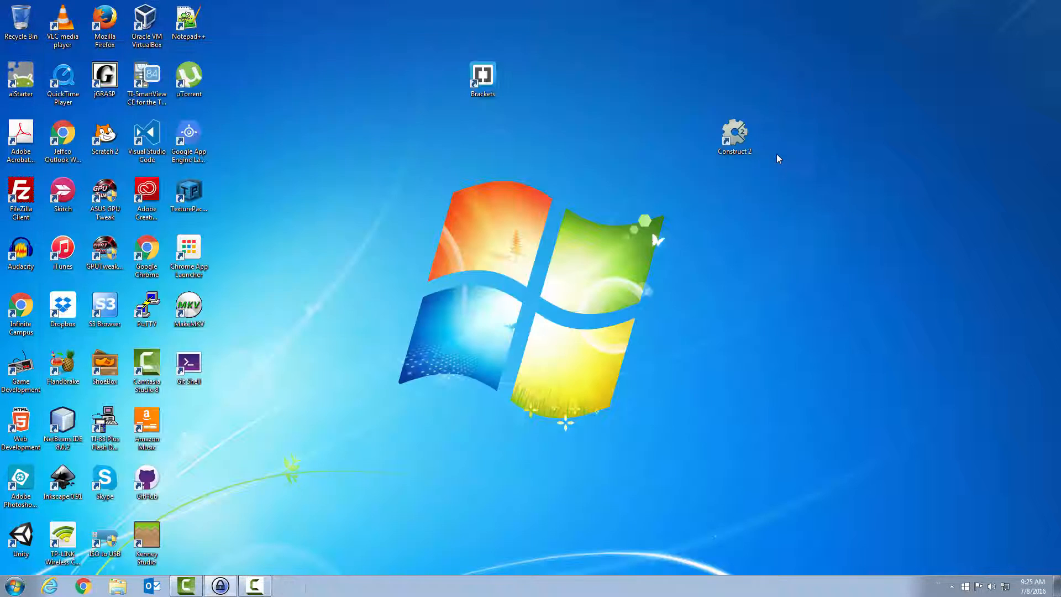